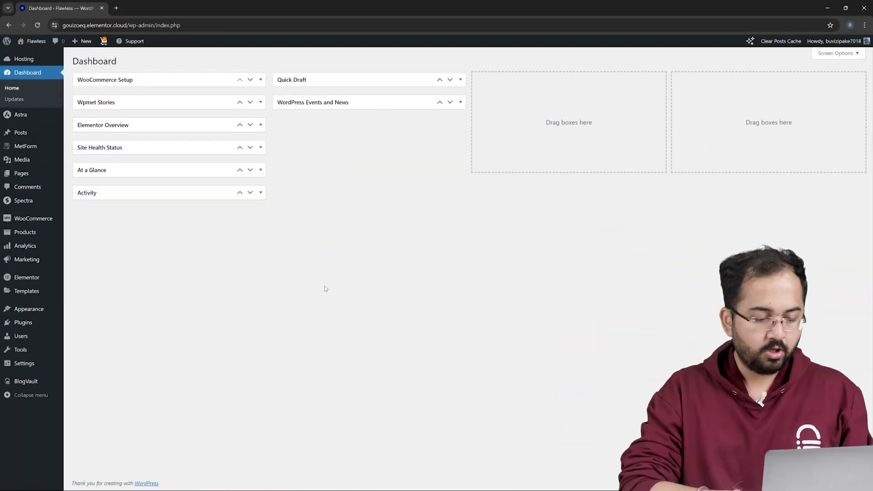
On the Appearance > Menus page, enable the CSS Classes field through Screen Options.
{"action": "mouse_move", "coordinate": [36, 308]}
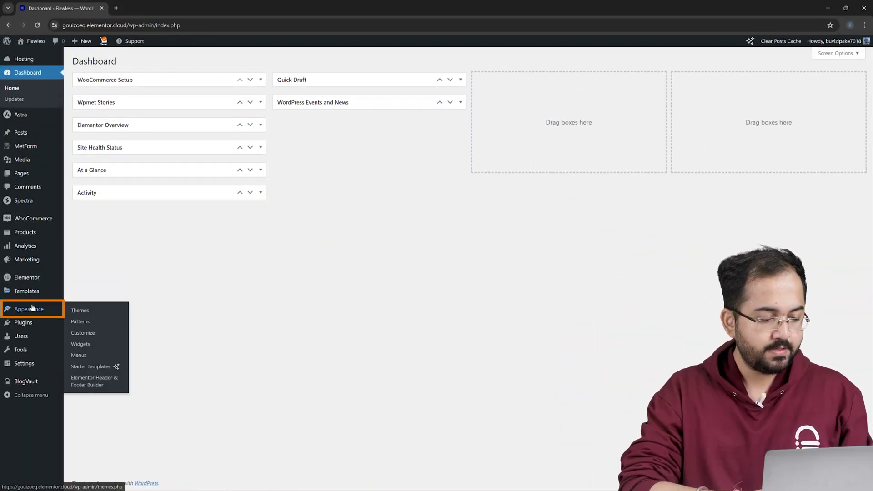
{"action": "left_click", "coordinate": [86, 355]}
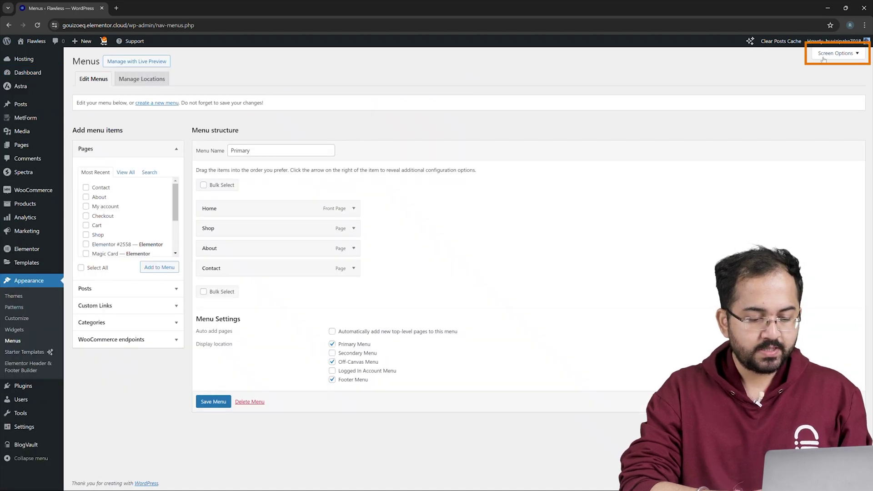
{"action": "left_click", "coordinate": [823, 59]}
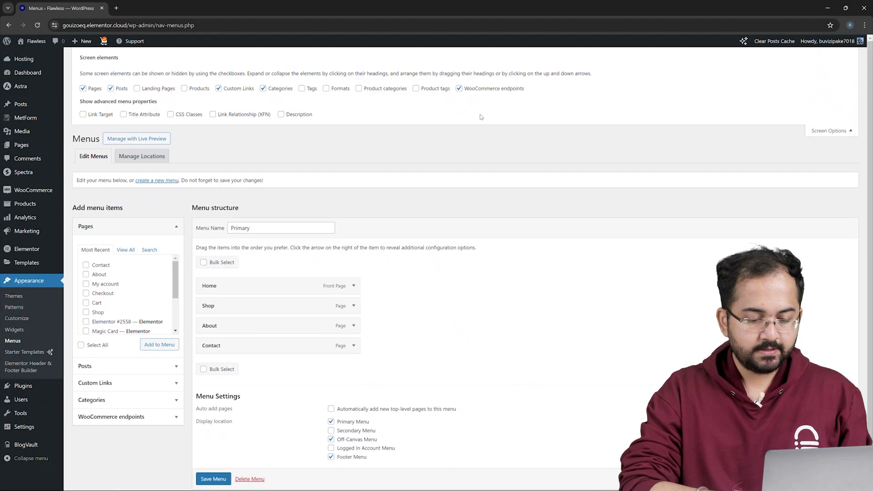
{"action": "left_click", "coordinate": [170, 114]}
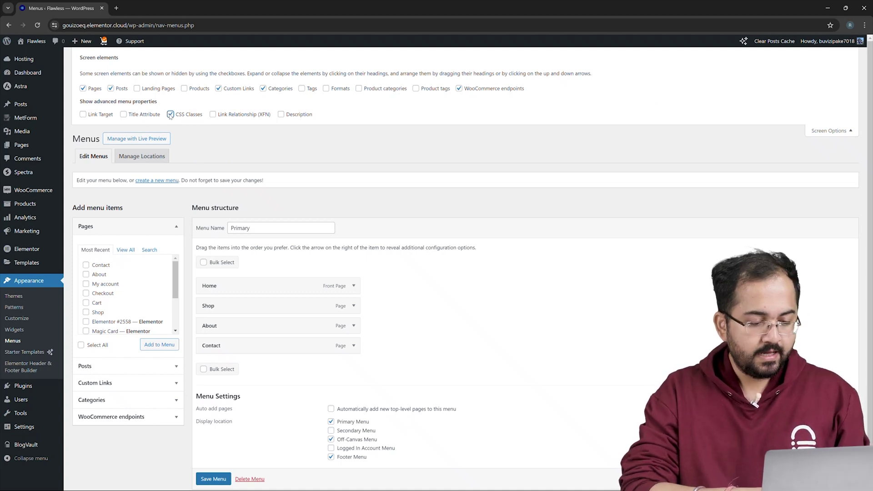
Add a custom link to /shop labelled 'Buy Now' to the Primary menu.
{"action": "left_click", "coordinate": [828, 131]}
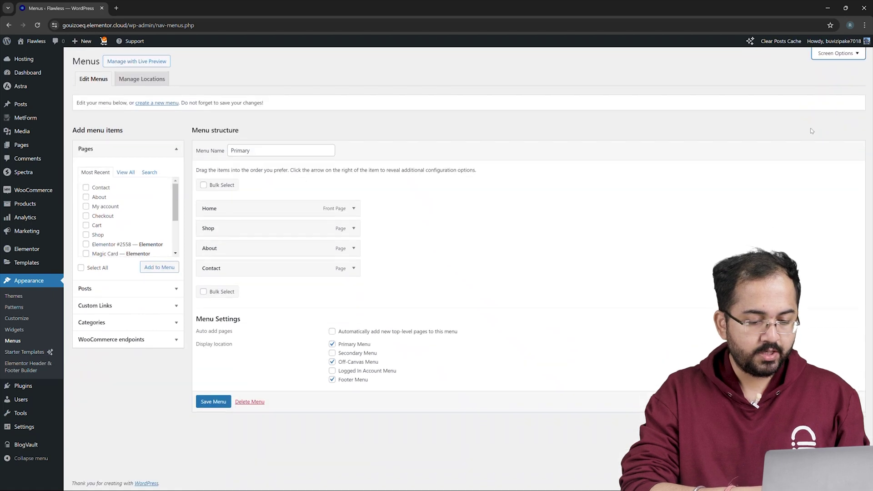
{"action": "left_click", "coordinate": [122, 306]}
{"action": "left_click", "coordinate": [136, 206]}
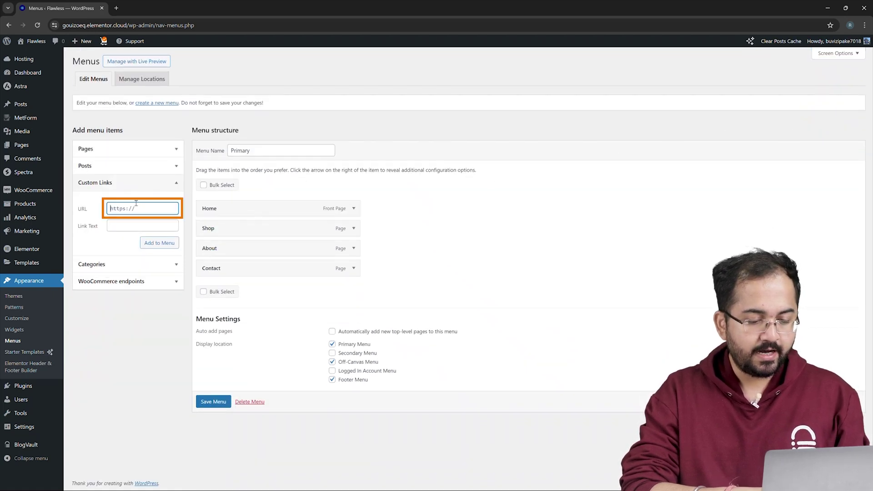
{"action": "type", "text": "/shop"}
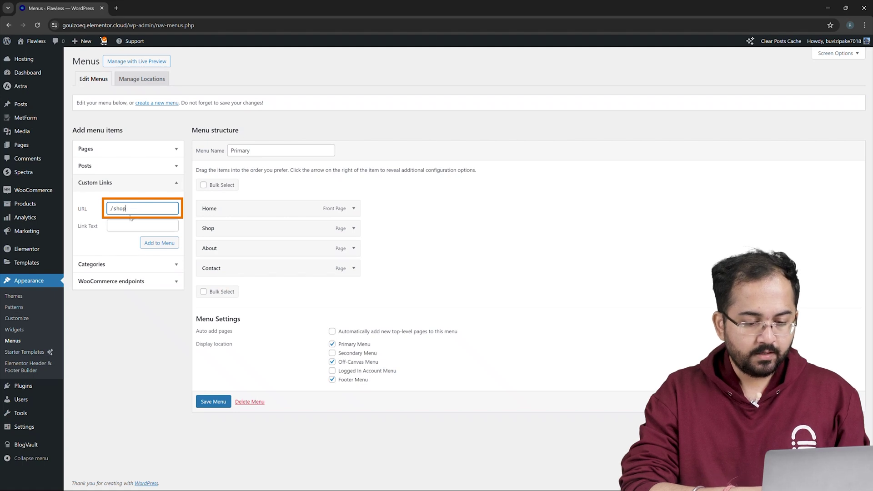
{"action": "left_click", "coordinate": [129, 223]}
{"action": "type", "text": "B"}
{"action": "key", "text": "Caps_Lock"}
{"action": "type", "text": "uy"}
{"action": "key", "text": "Caps_Lock"}
{"action": "type", "text": "Now"}
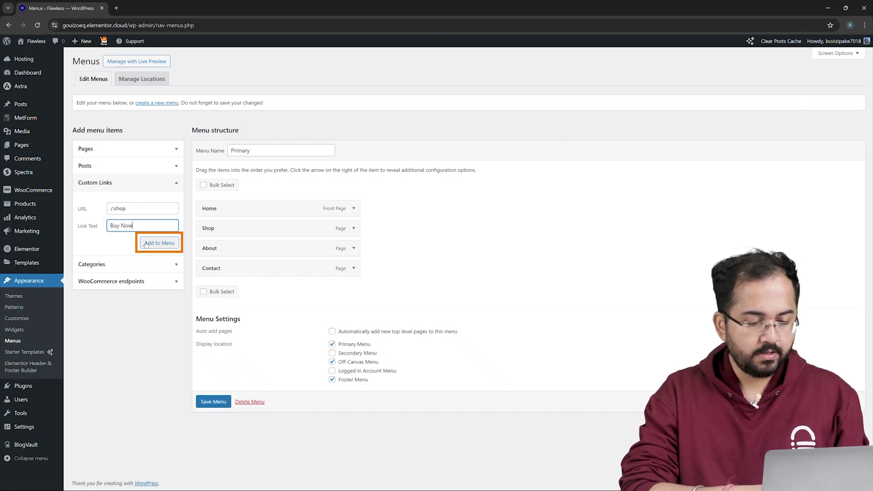
{"action": "left_click", "coordinate": [147, 243]}
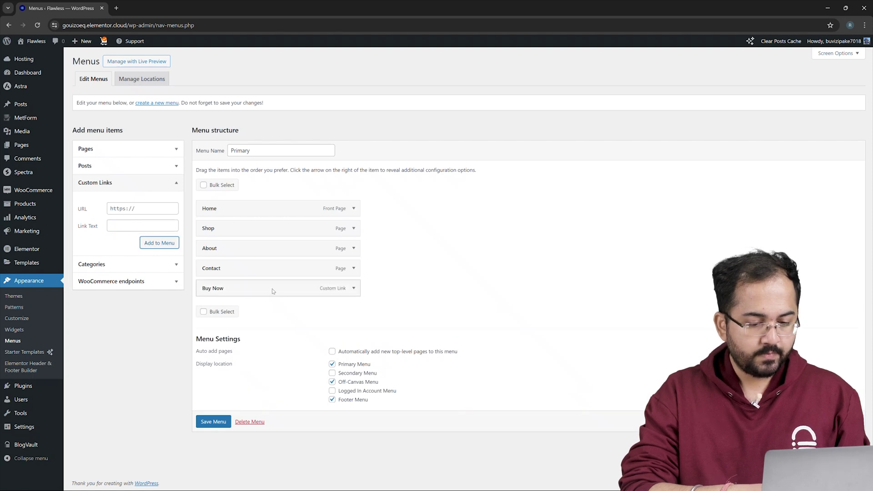
Give the Buy Now item the CSS class menu-button and save the menu.
{"action": "left_click", "coordinate": [353, 288]}
{"action": "left_click", "coordinate": [241, 362]}
{"action": "type", "text": "menu-button"}
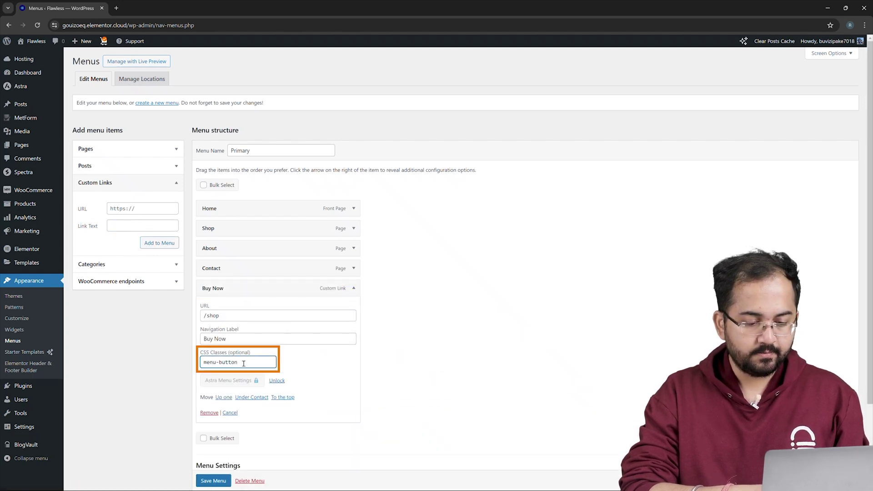
{"action": "scroll", "coordinate": [241, 386], "scroll_direction": "down", "scroll_amount": 1}
{"action": "left_click", "coordinate": [212, 480]}
{"action": "scroll", "coordinate": [211, 481], "scroll_direction": "down", "scroll_amount": 1}
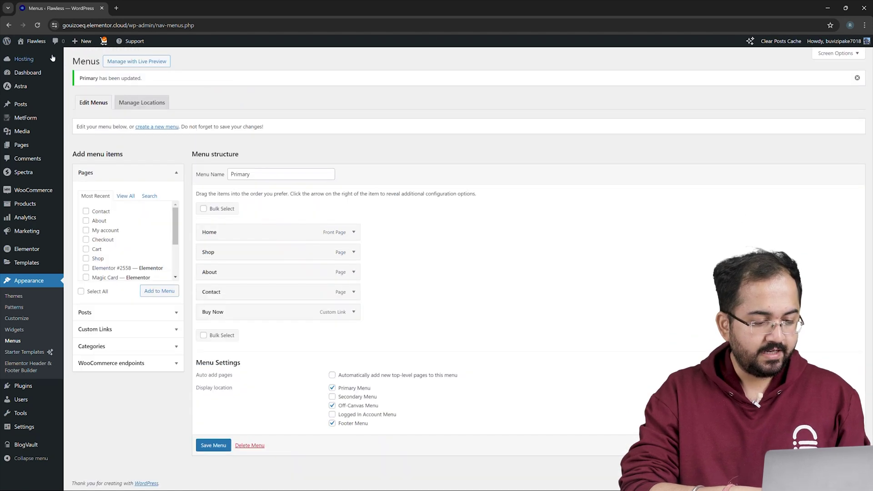
Paste the menu-button CSS (#eb5e28 background, white text) into the Customizer's Additional CSS.
{"action": "right_click", "coordinate": [31, 56]}
{"action": "left_click", "coordinate": [41, 62]}
{"action": "left_click", "coordinate": [155, 8]}
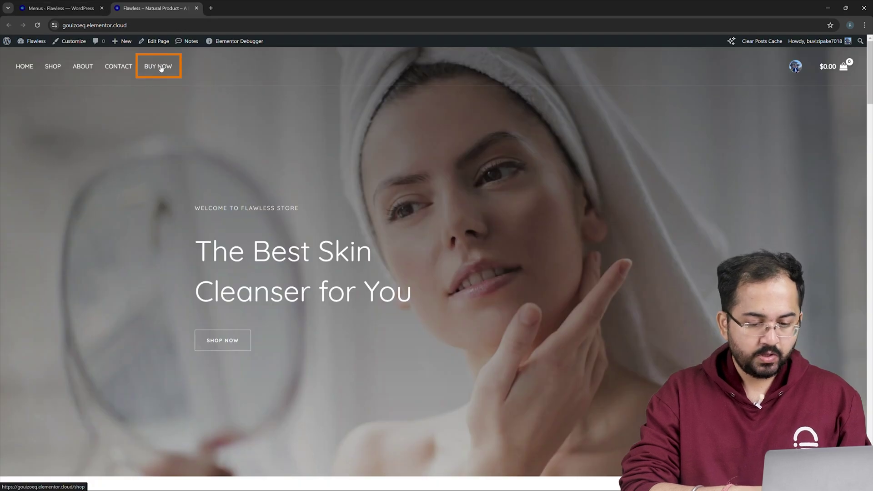
{"action": "left_click", "coordinate": [83, 46]}
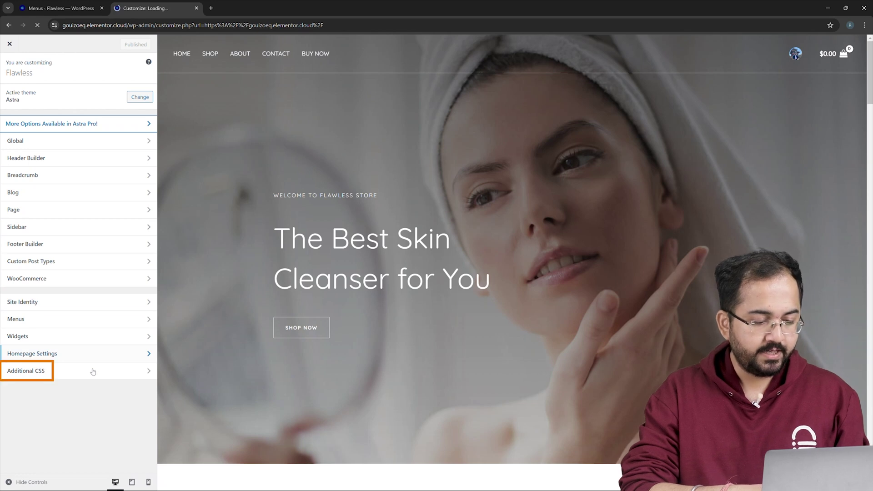
{"action": "left_click", "coordinate": [93, 372]}
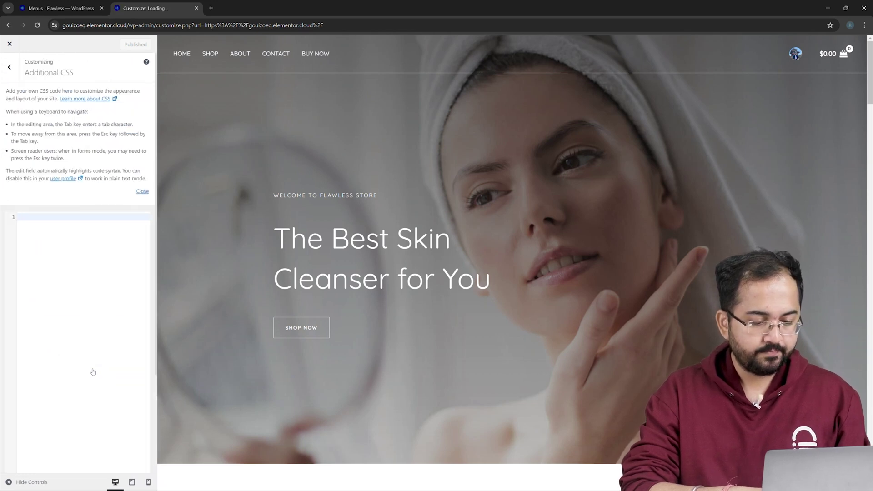
{"action": "right_click", "coordinate": [73, 219]}
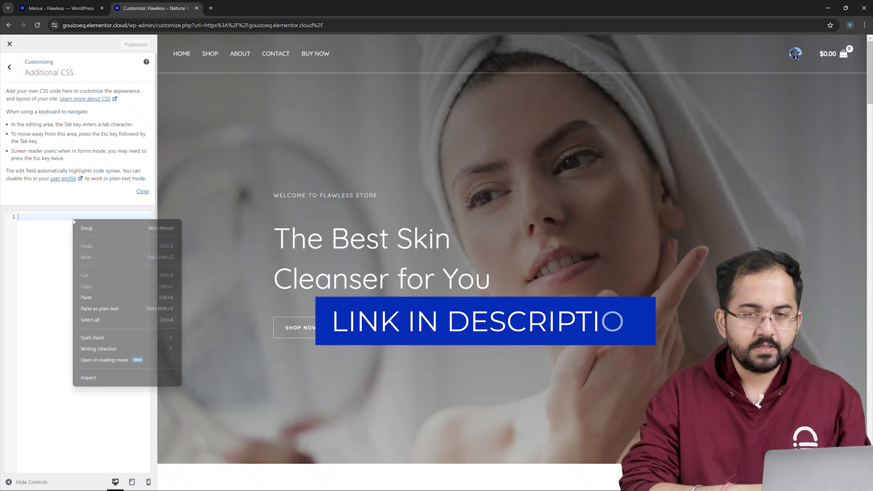
{"action": "left_click", "coordinate": [90, 298]}
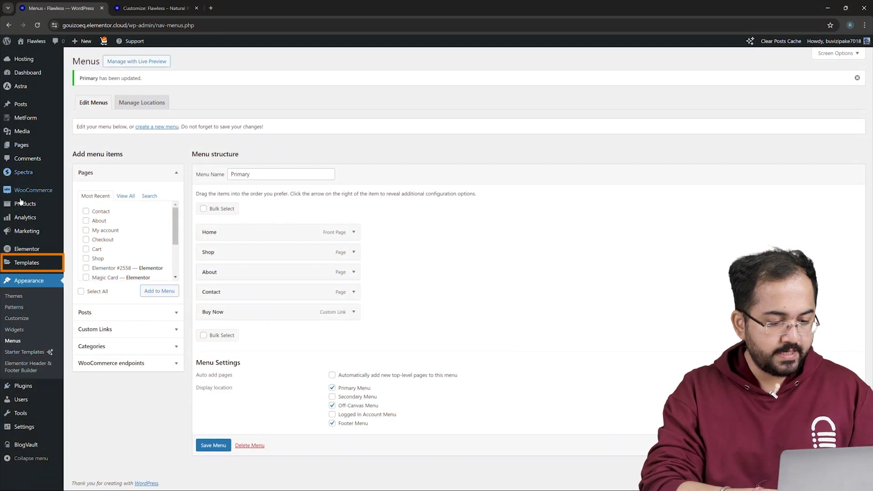
Open the header template from Theme Builder and add a single-column, Full Width container.
{"action": "mouse_move", "coordinate": [33, 267]}
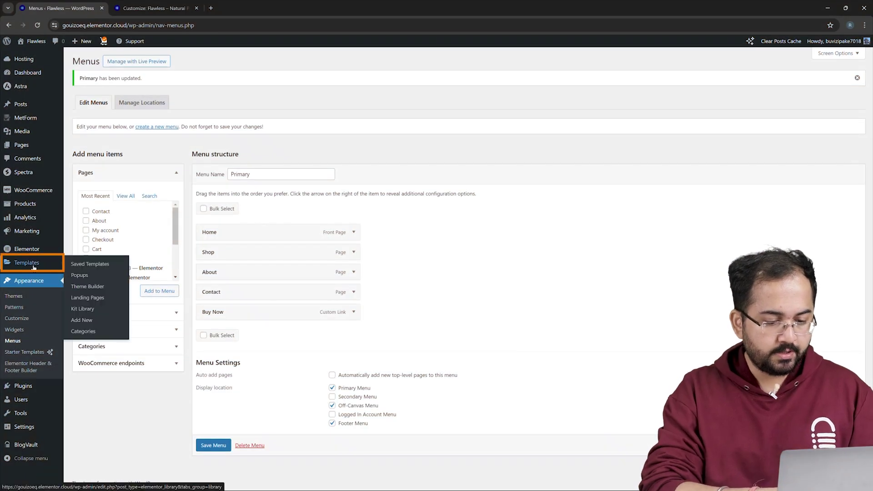
{"action": "left_click", "coordinate": [101, 288]}
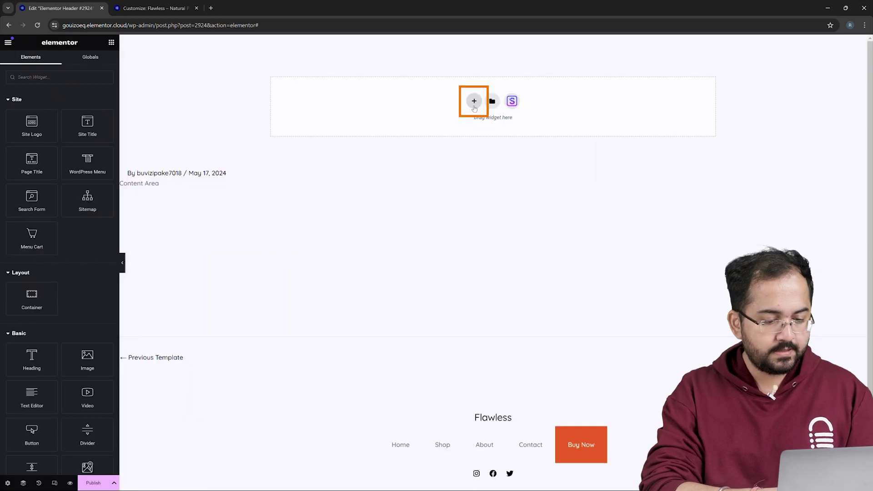
{"action": "left_click", "coordinate": [473, 102]}
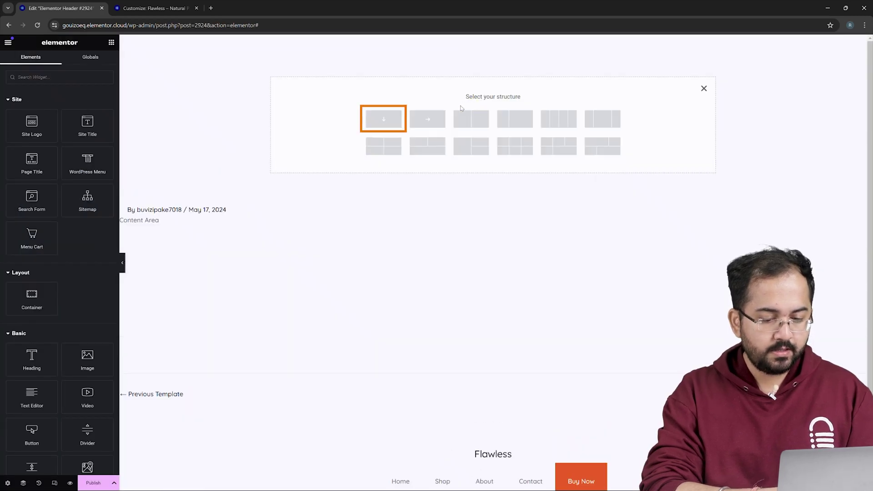
{"action": "left_click", "coordinate": [385, 124]}
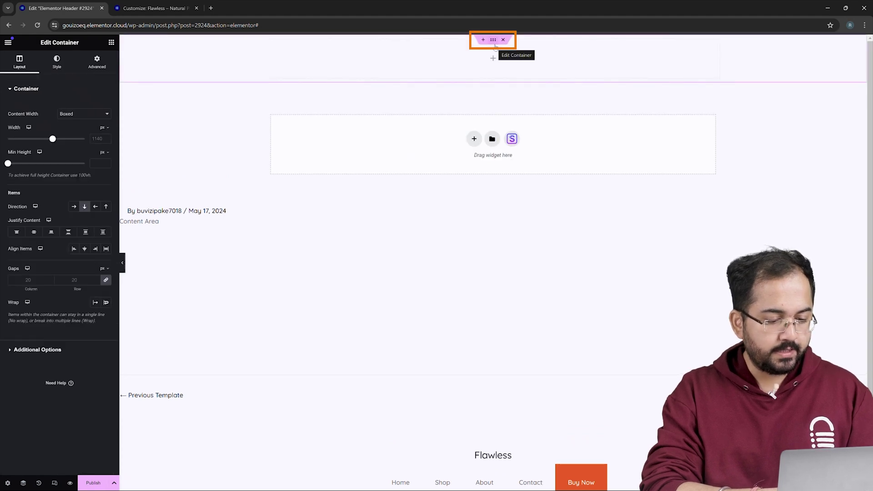
{"action": "left_click", "coordinate": [86, 114]}
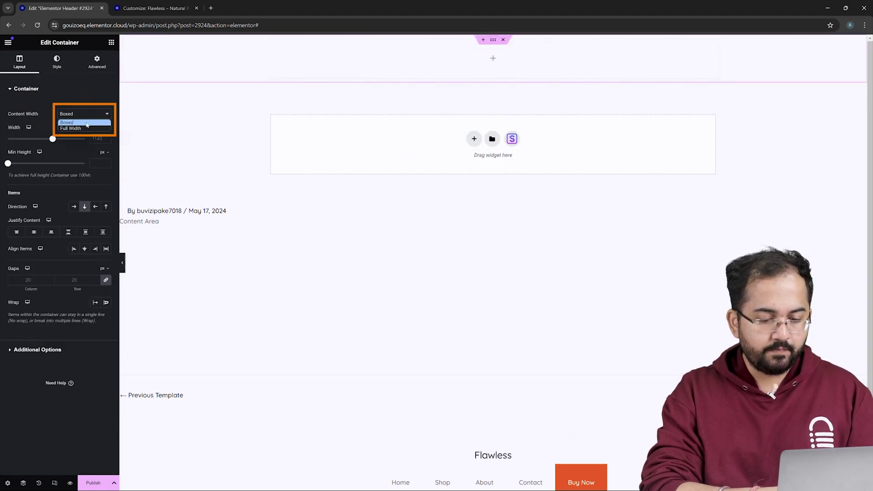
{"action": "left_click", "coordinate": [84, 128]}
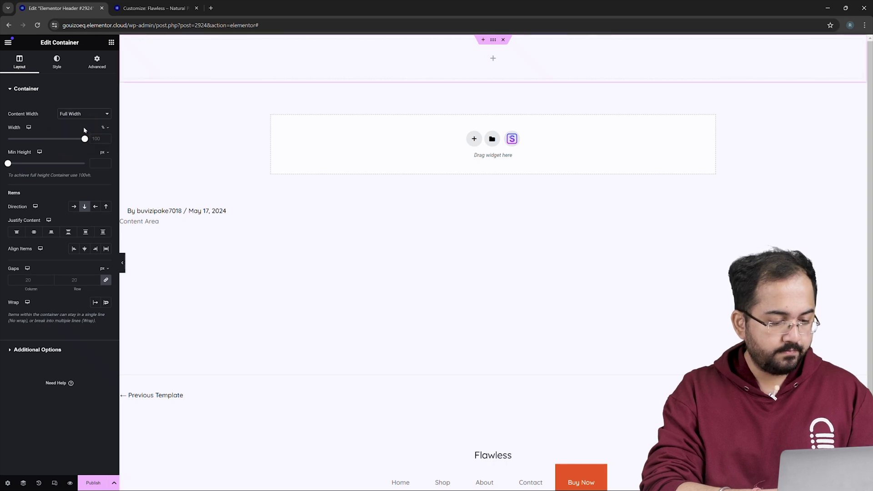
Add a WordPress Menu widget with dropdown layout, centered dropdown text and right-aligned toggle.
{"action": "left_click", "coordinate": [492, 59]}
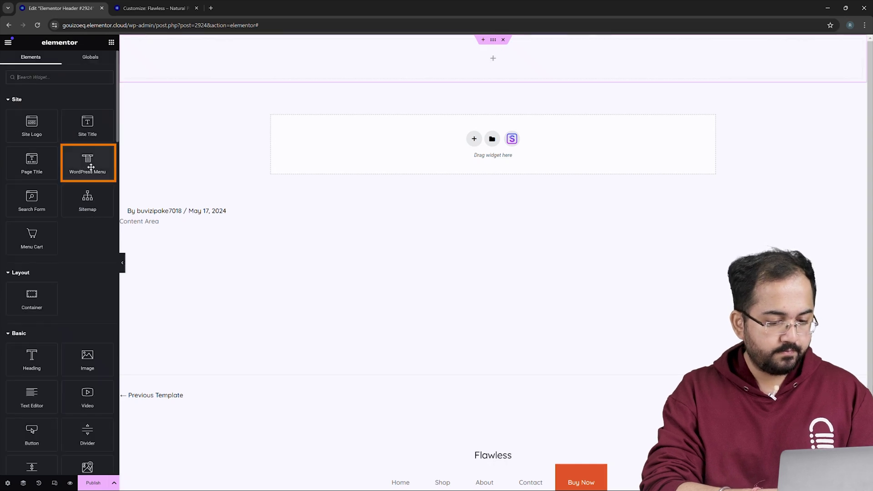
{"action": "left_click_drag", "start_coordinate": [91, 165], "coordinate": [500, 63]}
{"action": "left_click", "coordinate": [88, 141]}
{"action": "left_click", "coordinate": [85, 162]}
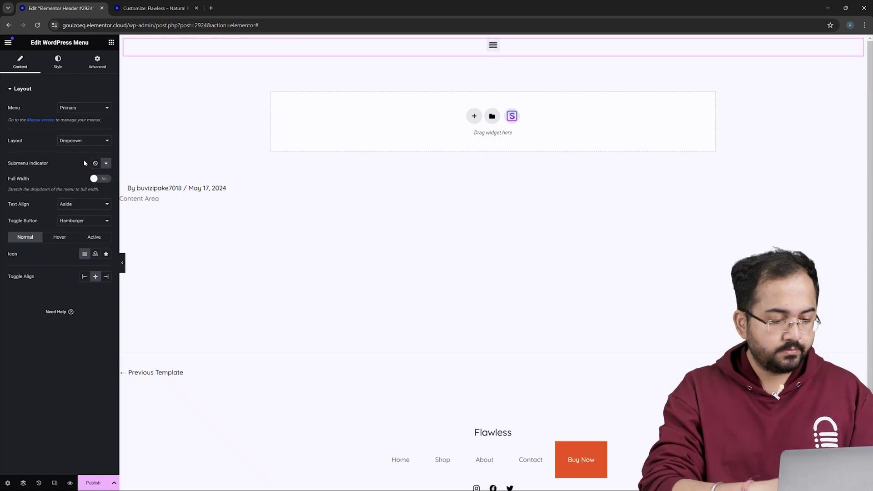
{"action": "left_click", "coordinate": [80, 205]}
{"action": "left_click", "coordinate": [75, 218]}
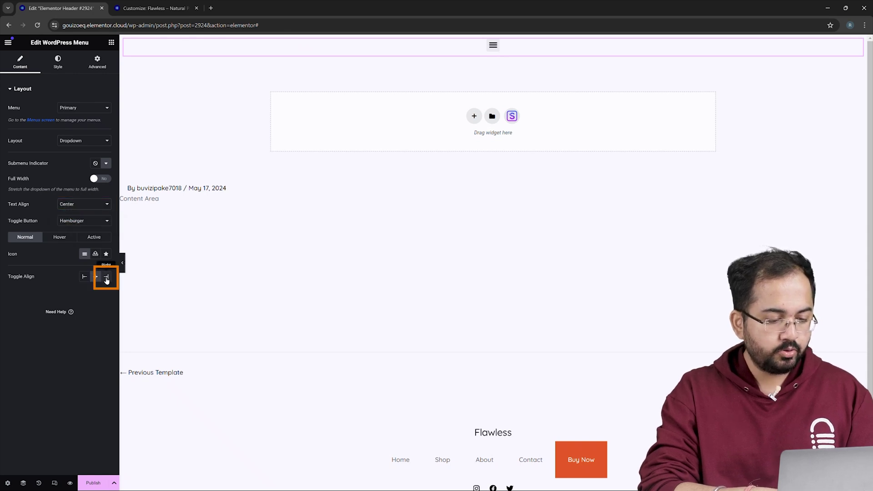
{"action": "left_click", "coordinate": [106, 279]}
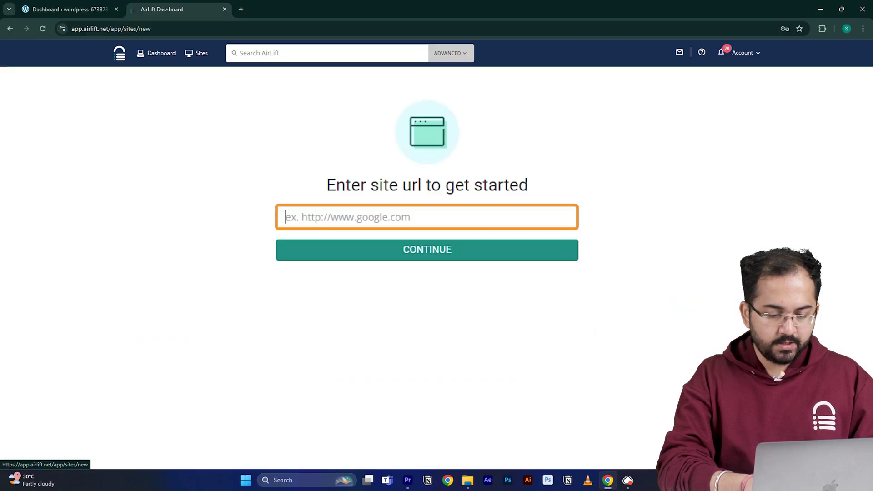
Optimize the site in AirLift and review the report: score 56 to 98, page size down 51.69%.
{"action": "type", "text": "https://wordpress-673878-4448699.cloudwaysapps.com/"}
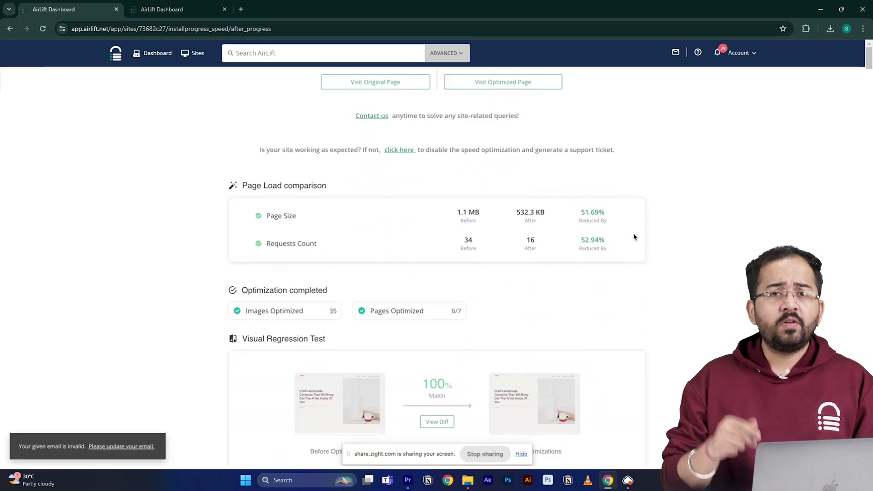
{"action": "scroll", "coordinate": [634, 236], "scroll_direction": "down", "scroll_amount": 1}
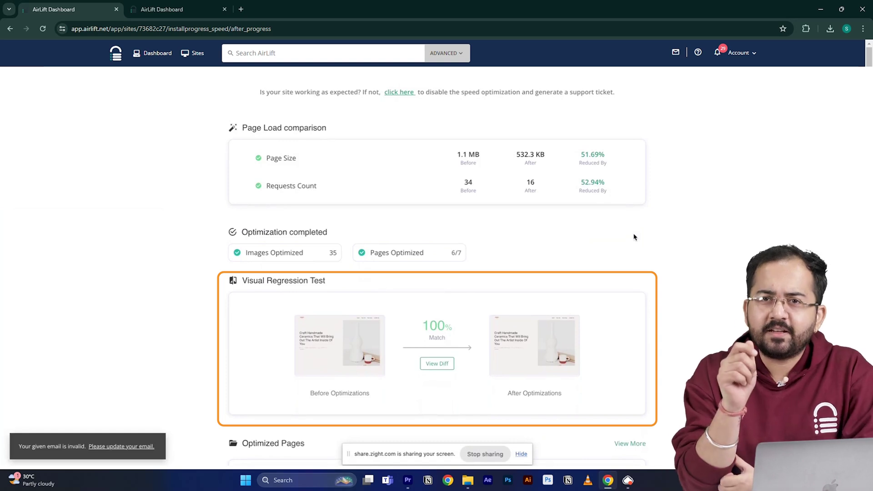
{"action": "scroll", "coordinate": [633, 236], "scroll_direction": "up", "scroll_amount": 5}
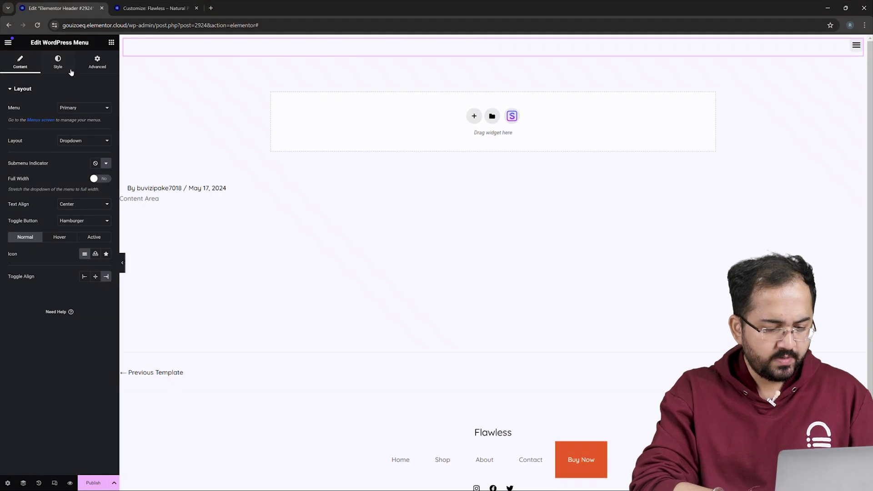
Set the dropdown's normal state to black text with a fully transparent background.
{"action": "left_click", "coordinate": [70, 69]}
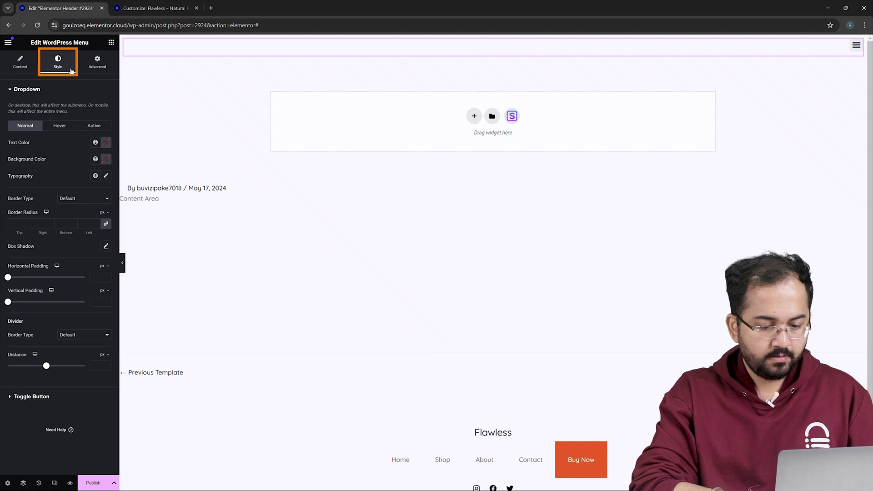
{"action": "left_click", "coordinate": [107, 143]}
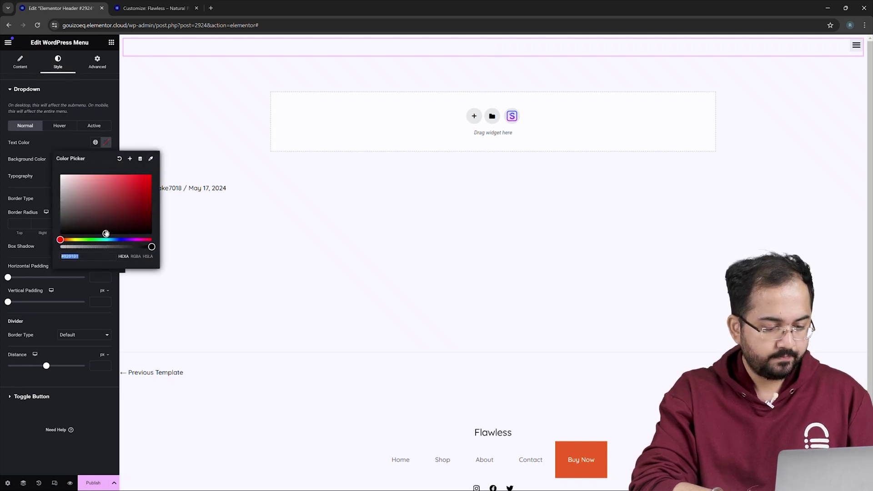
{"action": "left_click_drag", "start_coordinate": [106, 234], "coordinate": [156, 244]}
{"action": "left_click", "coordinate": [169, 242]}
{"action": "left_click", "coordinate": [106, 158]}
{"action": "left_click_drag", "start_coordinate": [95, 263], "coordinate": [60, 263]}
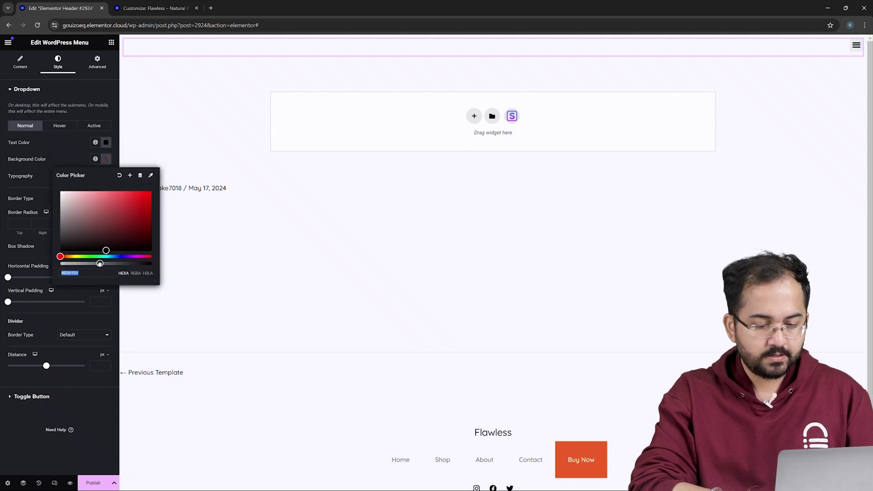
{"action": "left_click", "coordinate": [87, 145]}
Set the dropdown's hover state to white text with a transparent background.
{"action": "left_click", "coordinate": [60, 126]}
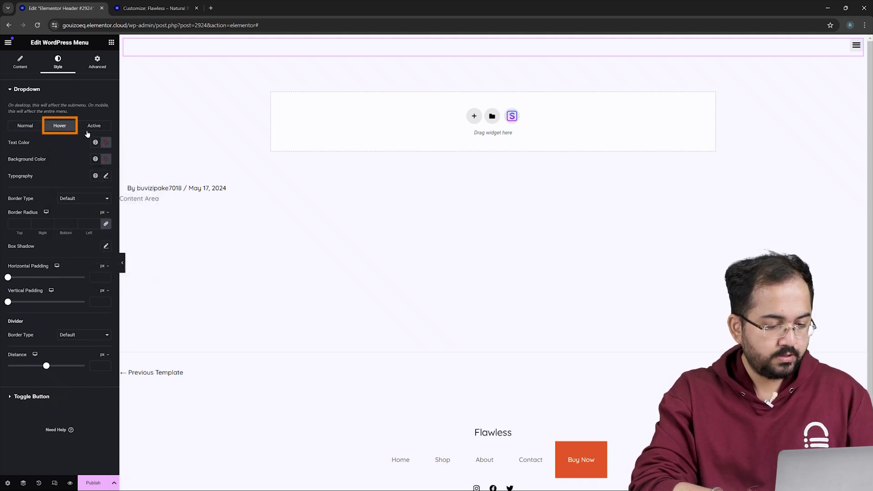
{"action": "left_click", "coordinate": [106, 143]}
{"action": "left_click_drag", "start_coordinate": [94, 199], "coordinate": [48, 171]}
{"action": "left_click", "coordinate": [106, 158]}
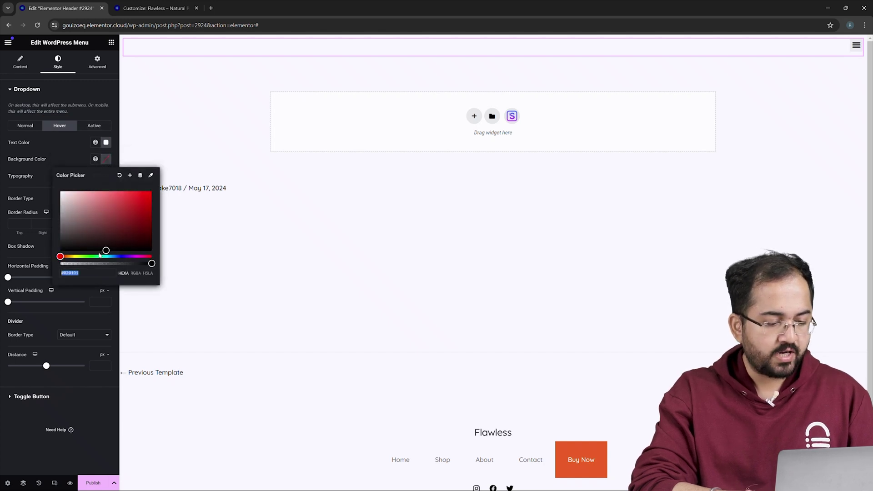
{"action": "left_click_drag", "start_coordinate": [124, 264], "coordinate": [60, 264]}
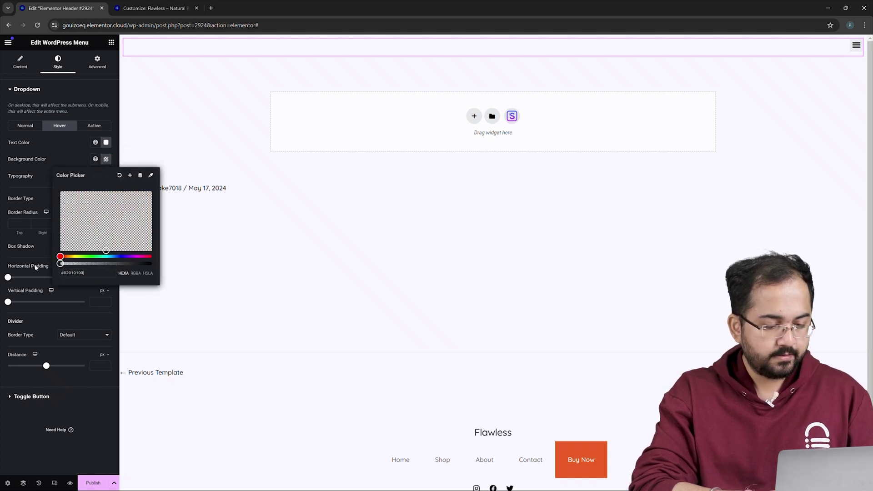
Set the dropdown's active state to near-black text with a transparent background.
{"action": "left_click", "coordinate": [90, 126]}
{"action": "left_click", "coordinate": [106, 142]}
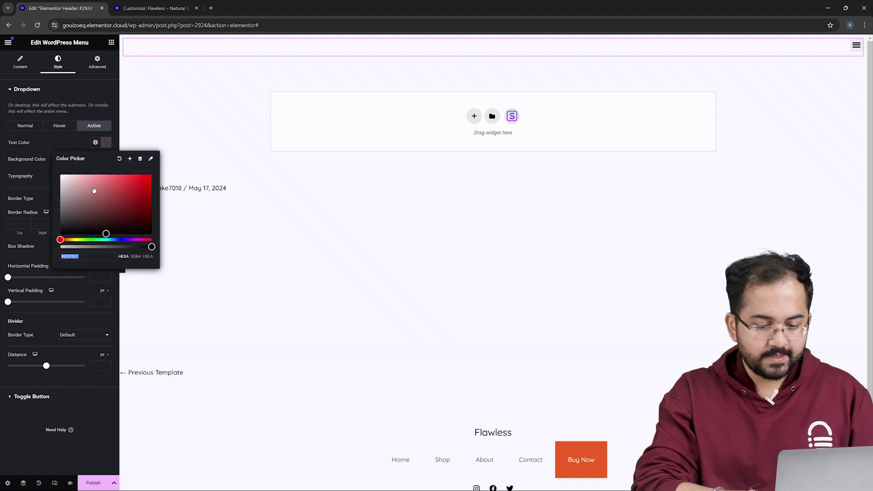
{"action": "left_click", "coordinate": [106, 234]}
{"action": "left_click", "coordinate": [106, 159]}
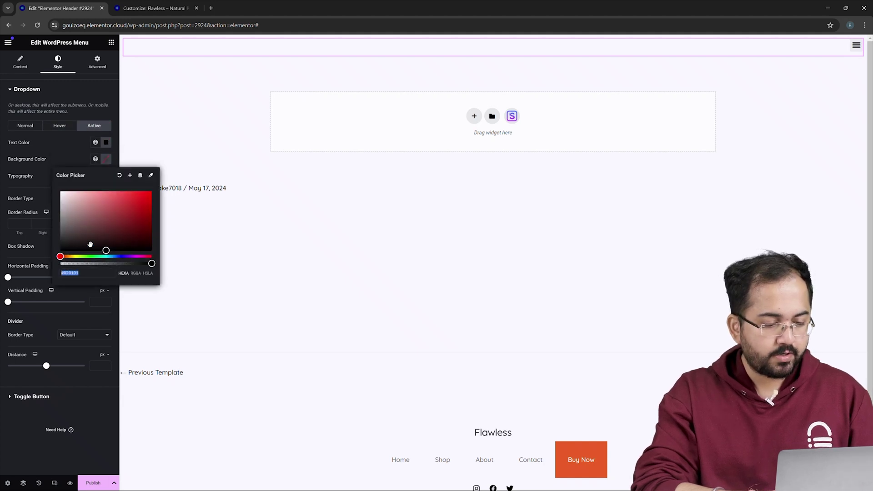
{"action": "left_click_drag", "start_coordinate": [113, 264], "coordinate": [61, 263]}
Make the toggle button #000000 with a transparent background, and pad the menu 10 px all round.
{"action": "left_click", "coordinate": [76, 154]}
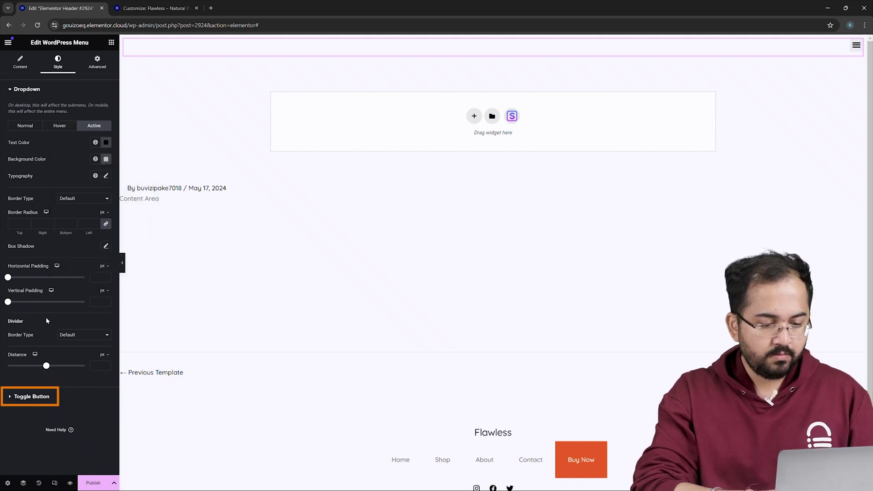
{"action": "left_click", "coordinate": [18, 391]}
{"action": "left_click", "coordinate": [106, 142]}
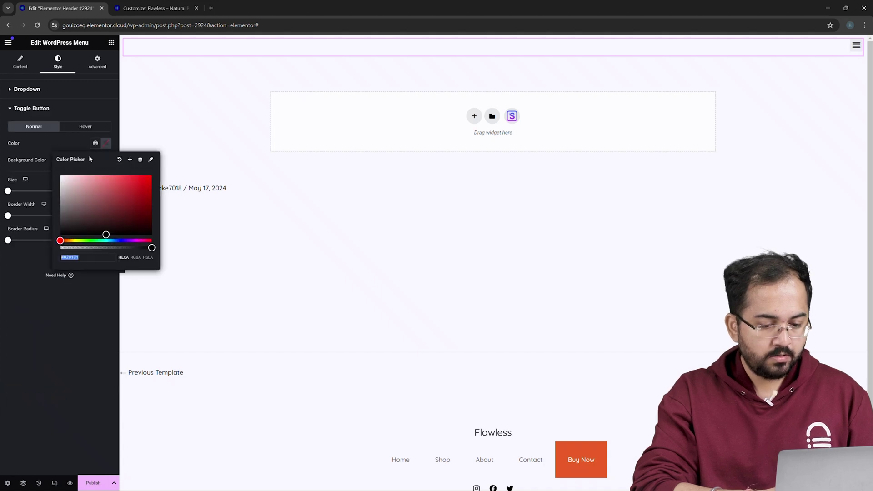
{"action": "key", "text": "Return"}
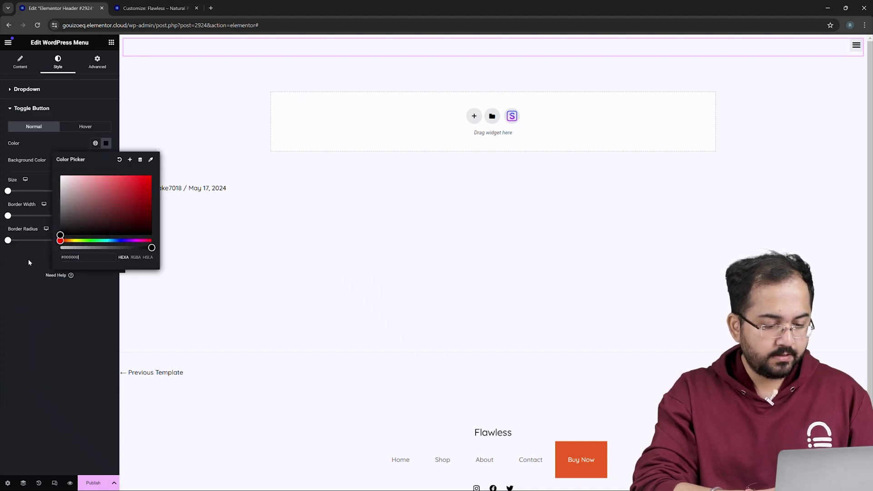
{"action": "left_click", "coordinate": [23, 255]}
{"action": "left_click", "coordinate": [106, 160]}
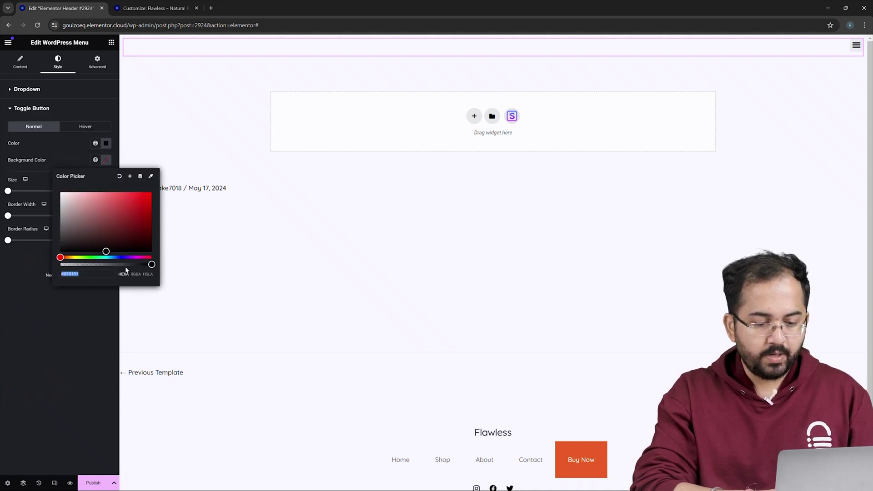
{"action": "left_click_drag", "start_coordinate": [125, 265], "coordinate": [50, 271]}
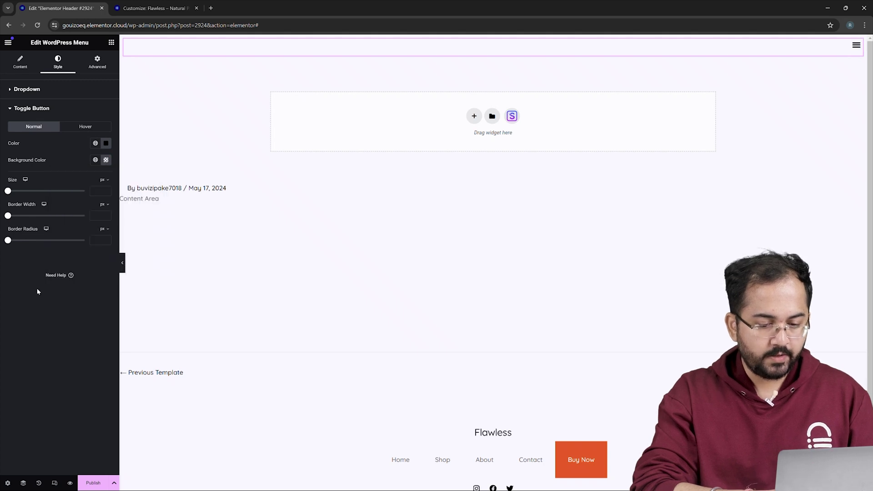
{"action": "left_click", "coordinate": [97, 69]}
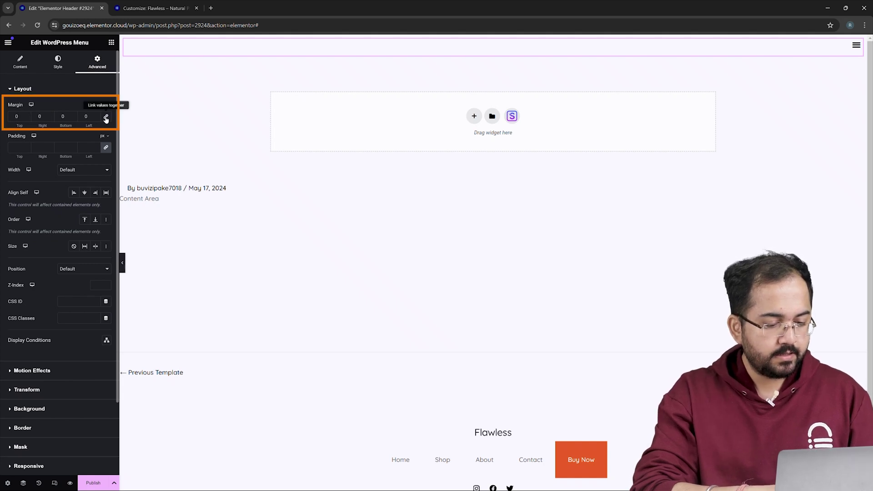
{"action": "left_click", "coordinate": [27, 146]}
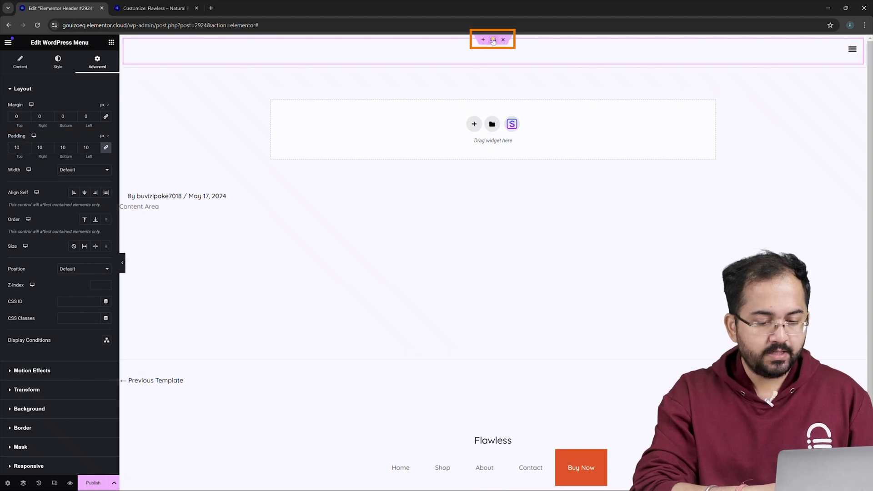
Give the header container a light cream classic background colour.
{"action": "left_click", "coordinate": [493, 40]}
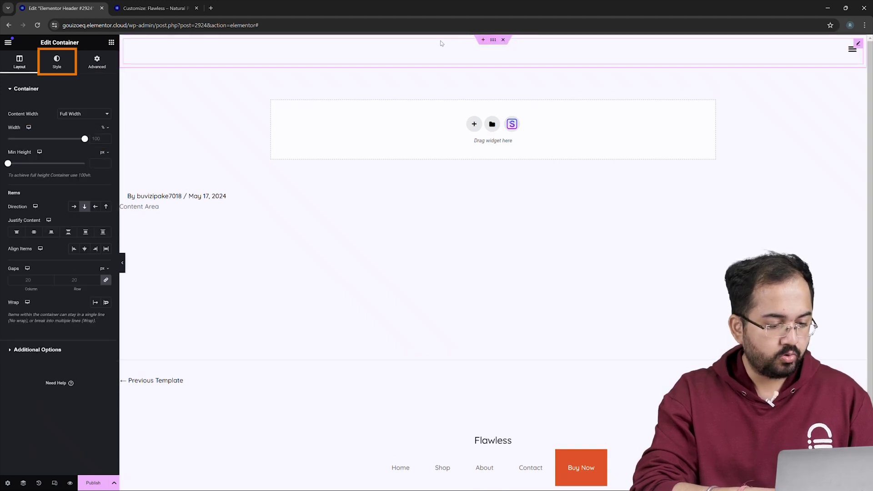
{"action": "left_click", "coordinate": [57, 62]}
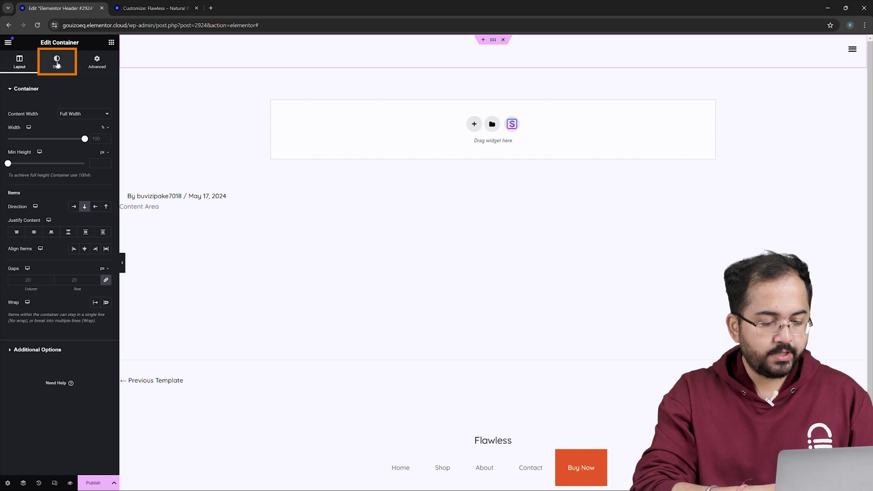
{"action": "left_click", "coordinate": [74, 124]}
{"action": "left_click", "coordinate": [105, 140]}
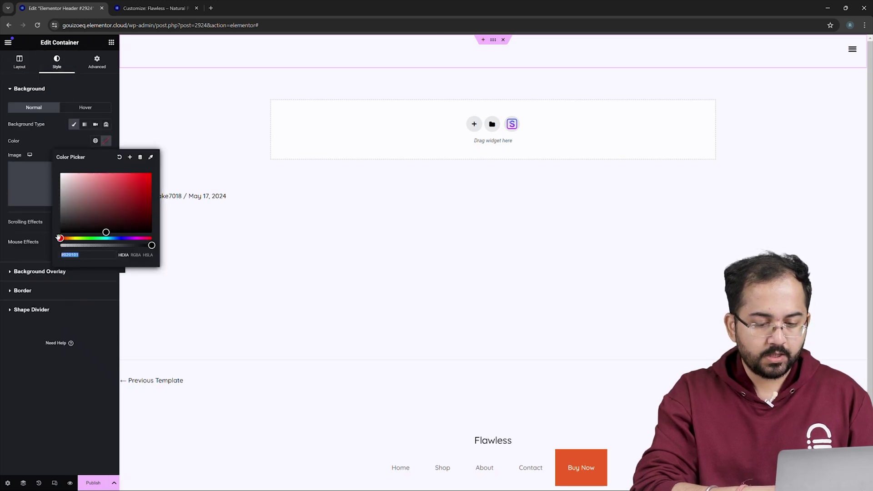
{"action": "left_click_drag", "start_coordinate": [59, 238], "coordinate": [68, 173]}
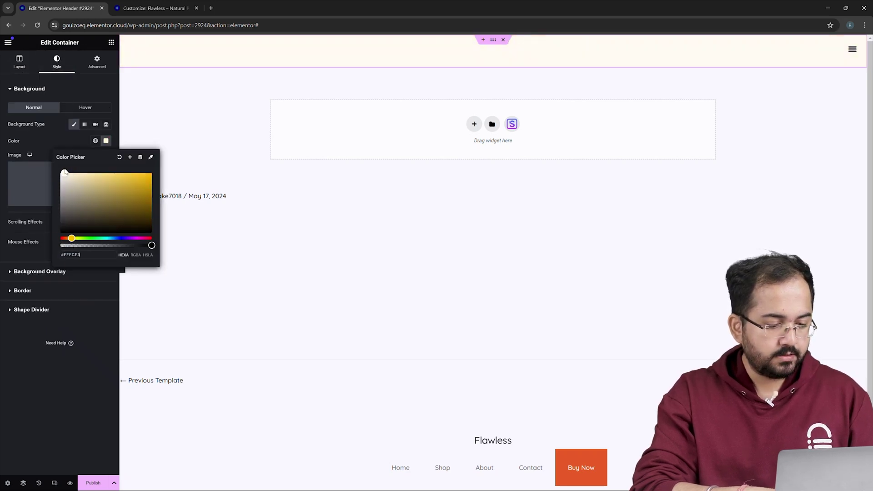
{"action": "left_click", "coordinate": [155, 132]}
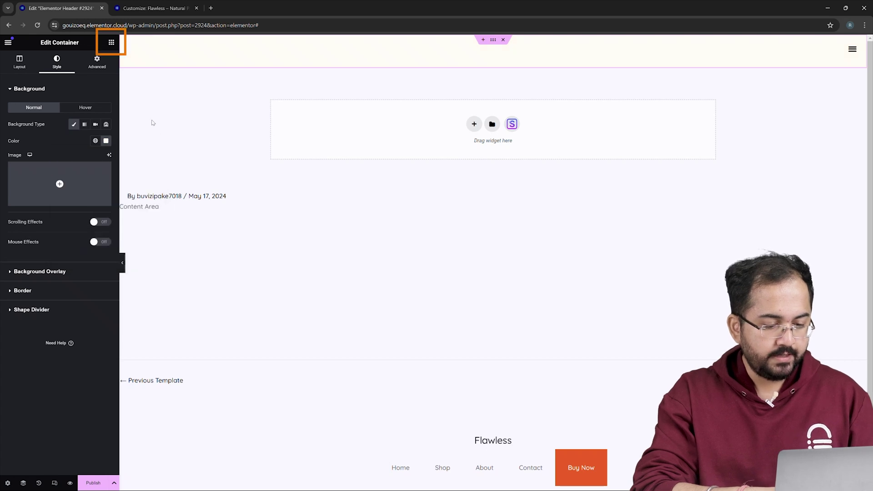
Add a Site Logo widget with Fixed position, 20 px padding and 25 px image height.
{"action": "left_click", "coordinate": [111, 44]}
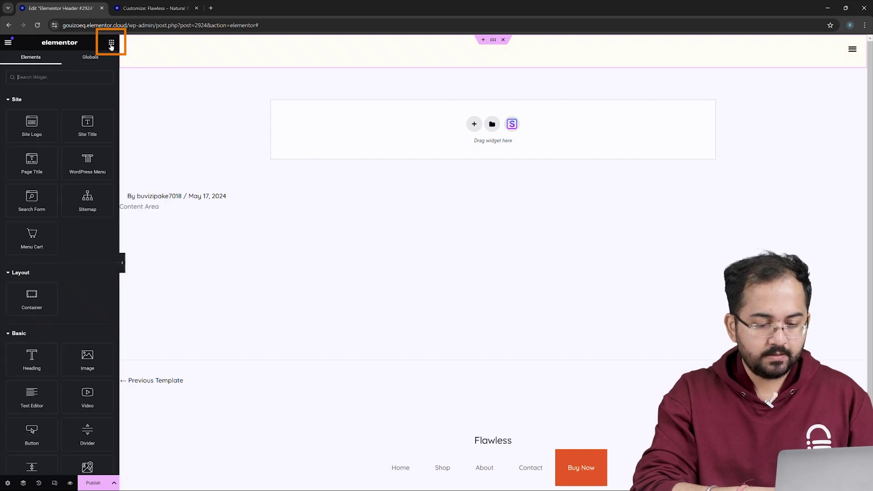
{"action": "left_click_drag", "start_coordinate": [32, 122], "coordinate": [348, 60]}
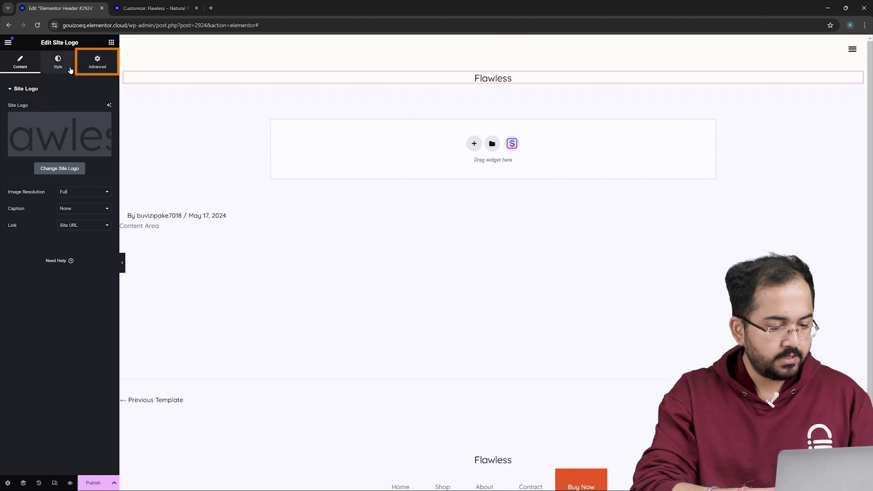
{"action": "left_click", "coordinate": [97, 69]}
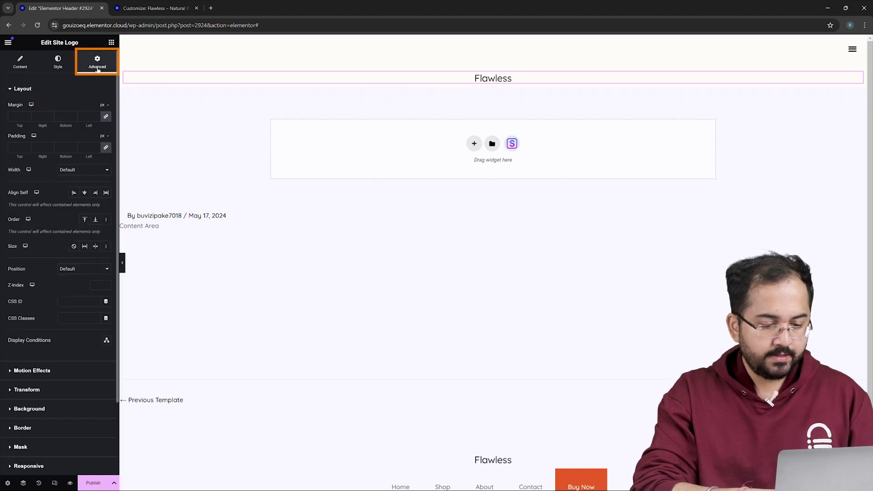
{"action": "left_click", "coordinate": [82, 270]}
{"action": "left_click", "coordinate": [79, 290]}
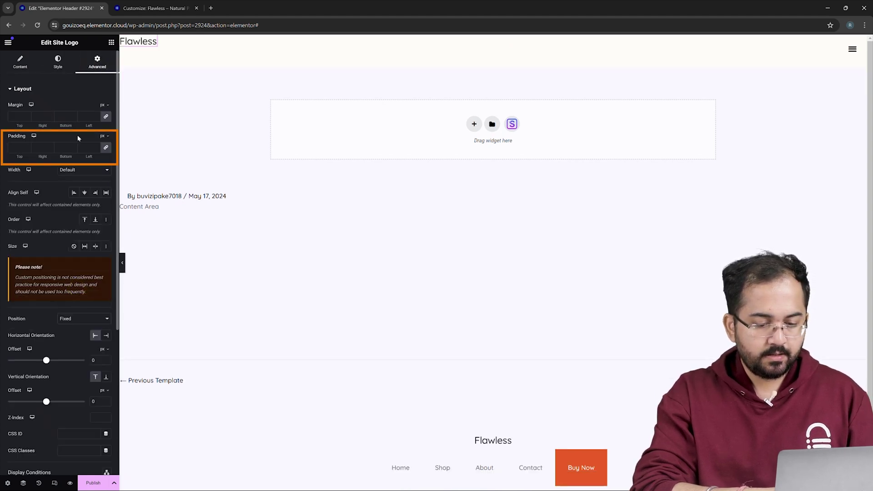
{"action": "left_click", "coordinate": [27, 146]}
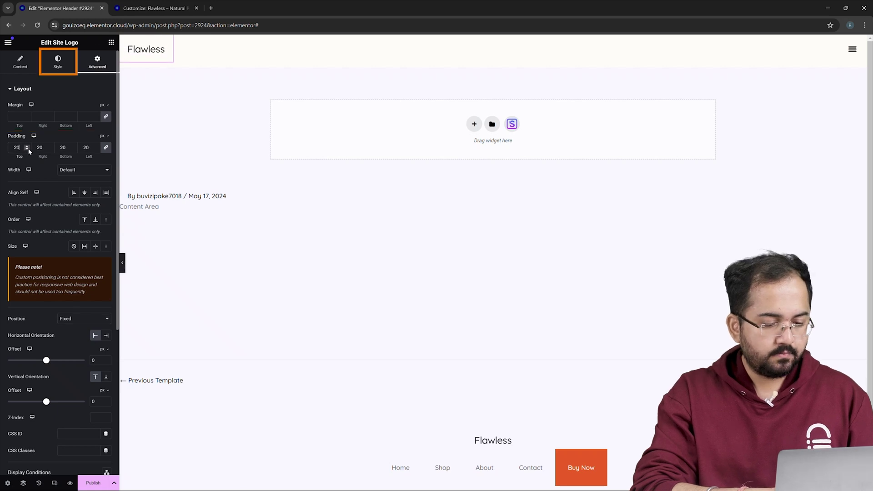
{"action": "left_click", "coordinate": [60, 66]}
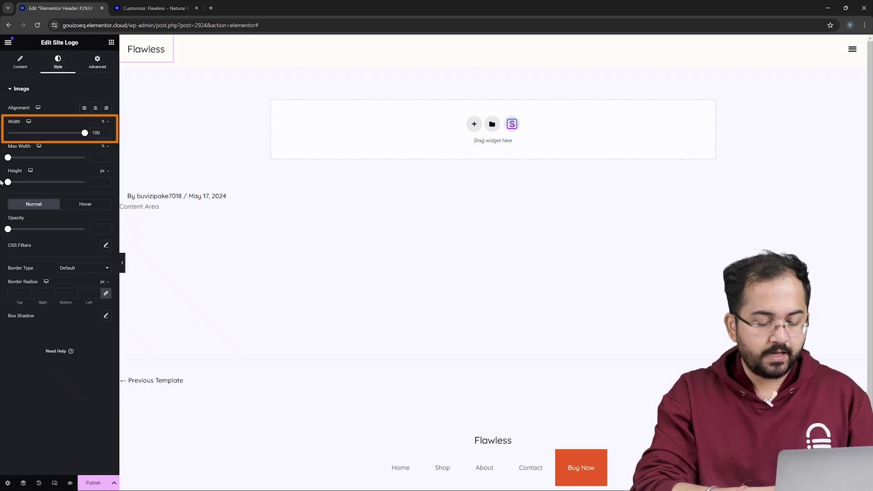
{"action": "left_click_drag", "start_coordinate": [8, 182], "coordinate": [12, 182]}
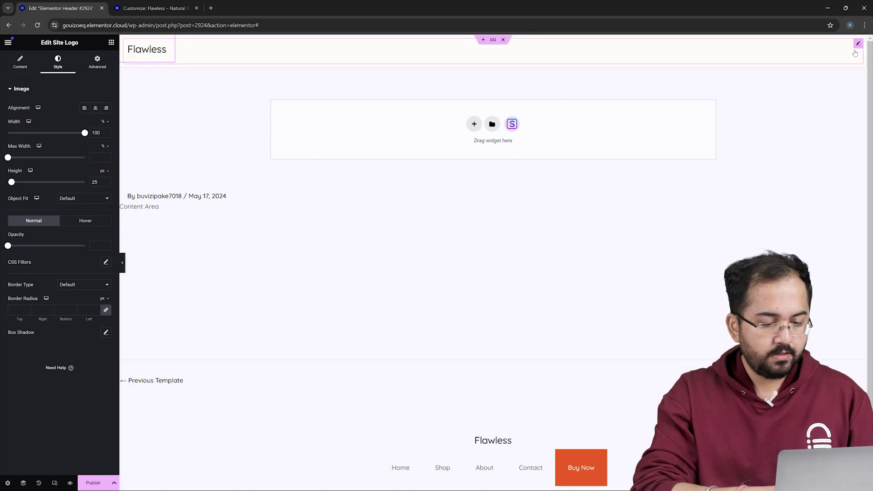
Give the menu's dropdown items a visible hover background colour.
{"action": "left_click", "coordinate": [855, 53]}
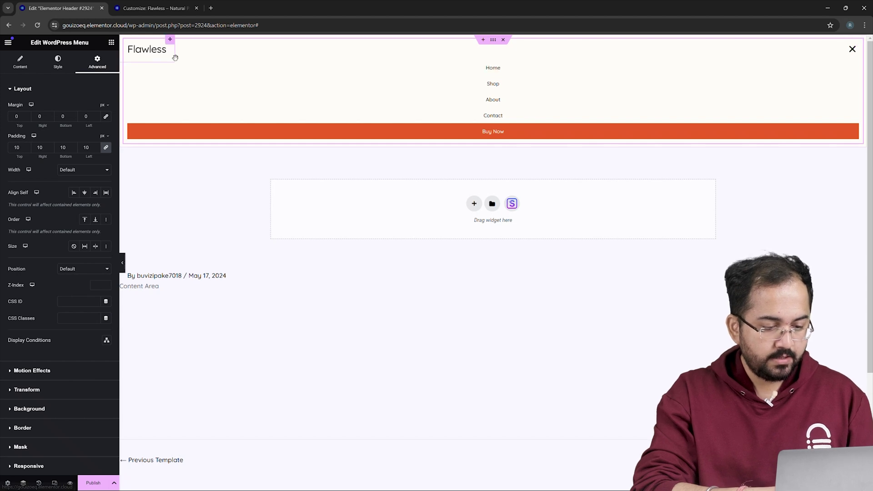
{"action": "left_click", "coordinate": [851, 50]}
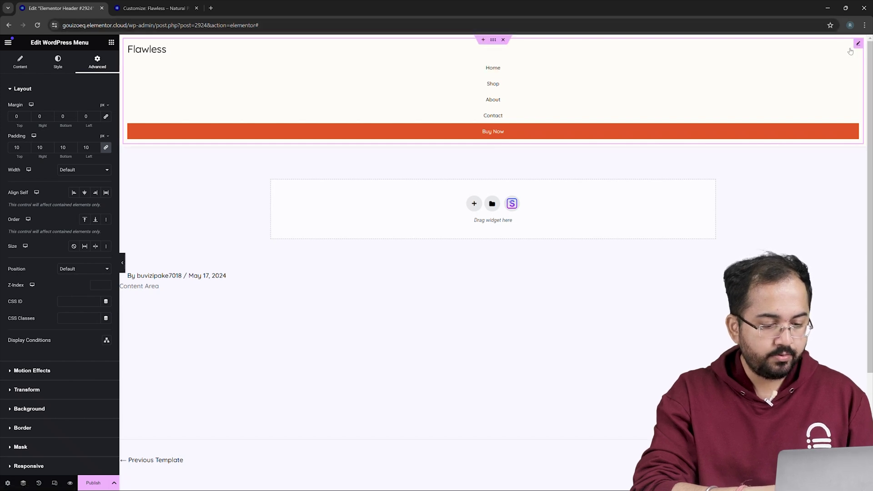
{"action": "left_click", "coordinate": [58, 62]}
{"action": "left_click", "coordinate": [61, 127]}
{"action": "left_click", "coordinate": [107, 158]}
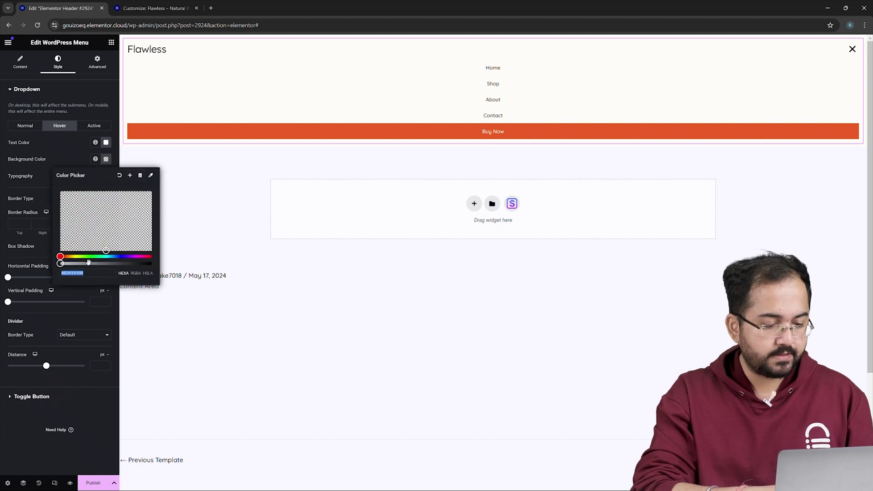
{"action": "left_click_drag", "start_coordinate": [89, 262], "coordinate": [121, 263]}
{"action": "left_click", "coordinate": [312, 170]}
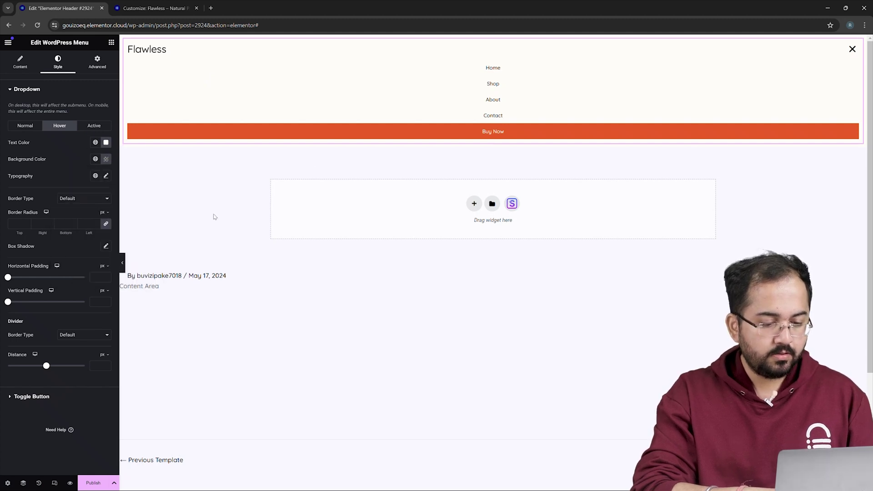
Set the menu toggle's hover colour to black.
{"action": "left_click", "coordinate": [32, 396]}
{"action": "left_click", "coordinate": [85, 126]}
{"action": "left_click", "coordinate": [106, 143]}
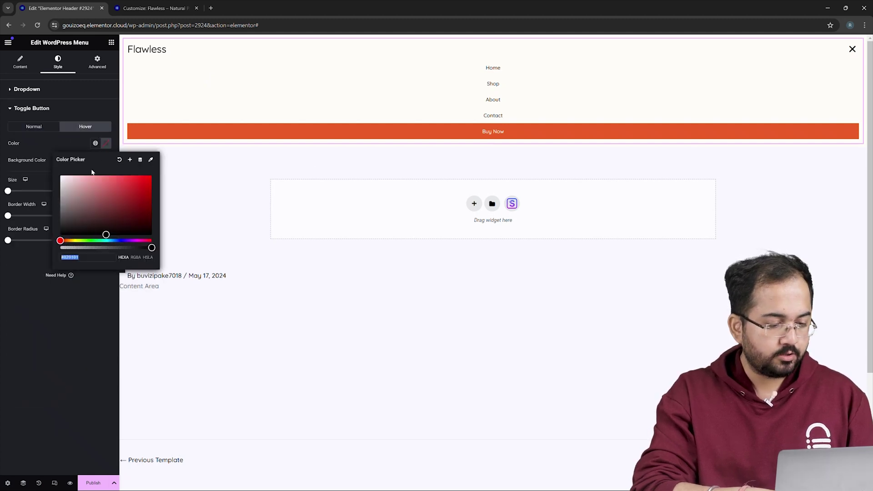
{"action": "left_click", "coordinate": [92, 227]}
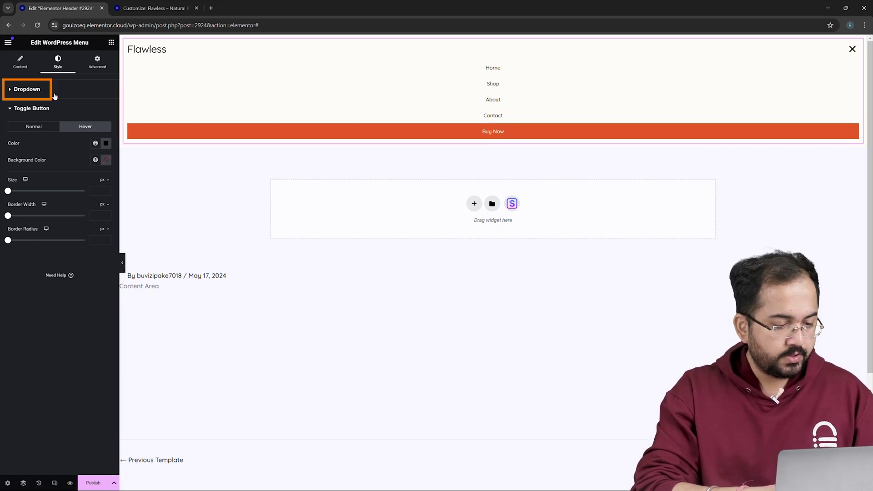
Set the dropdown items' typography to no decoration, 600 (Semi Bold) weight and 15 px size.
{"action": "left_click", "coordinate": [53, 95]}
{"action": "left_click", "coordinate": [94, 176]}
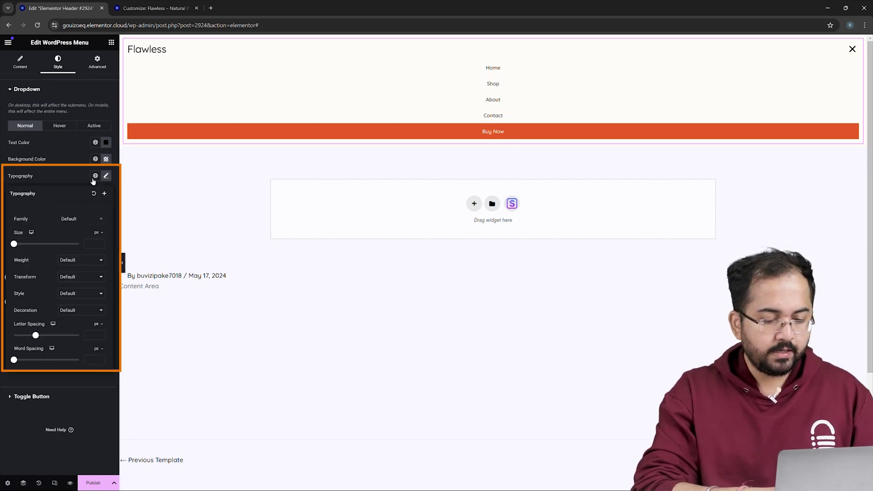
{"action": "left_click", "coordinate": [76, 309]}
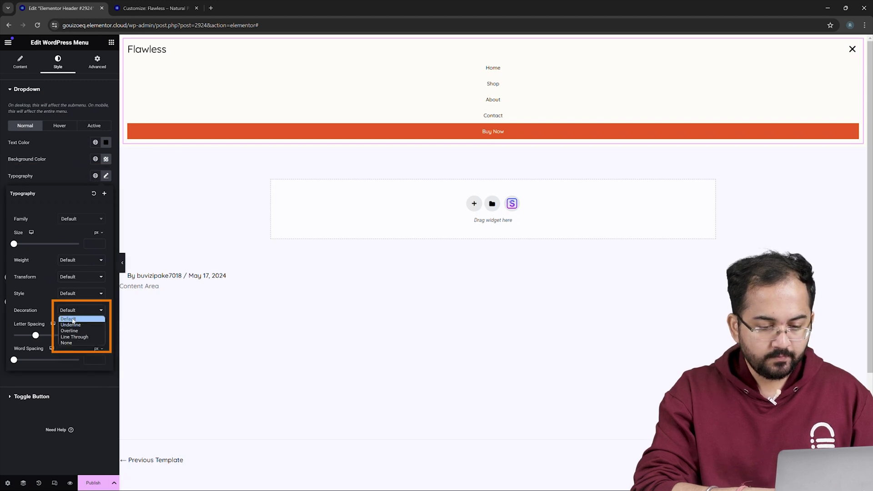
{"action": "left_click", "coordinate": [71, 342]}
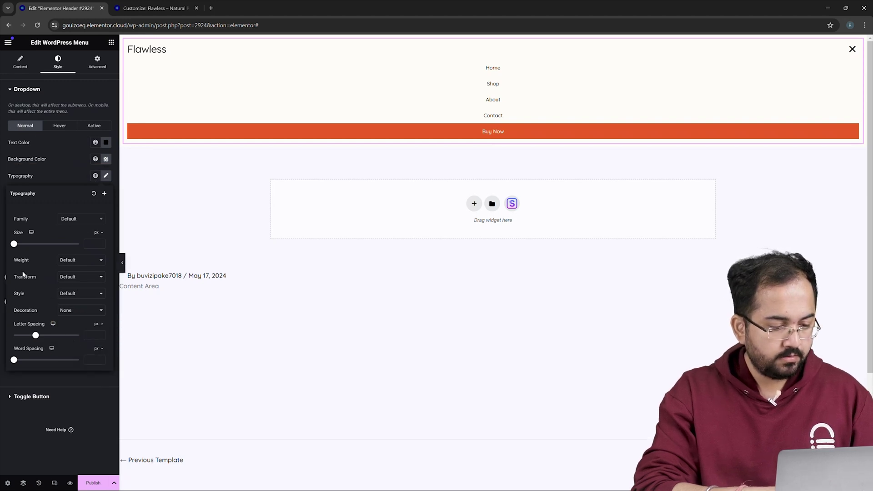
{"action": "left_click", "coordinate": [73, 264]}
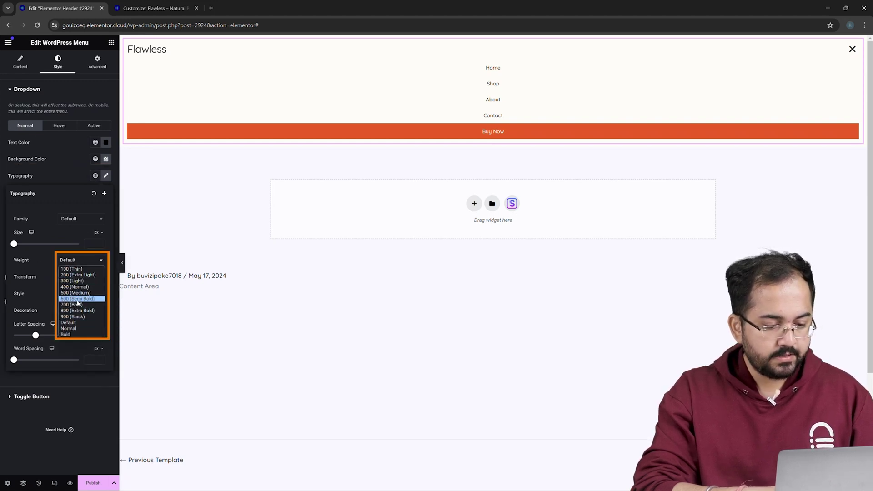
{"action": "left_click", "coordinate": [78, 303]}
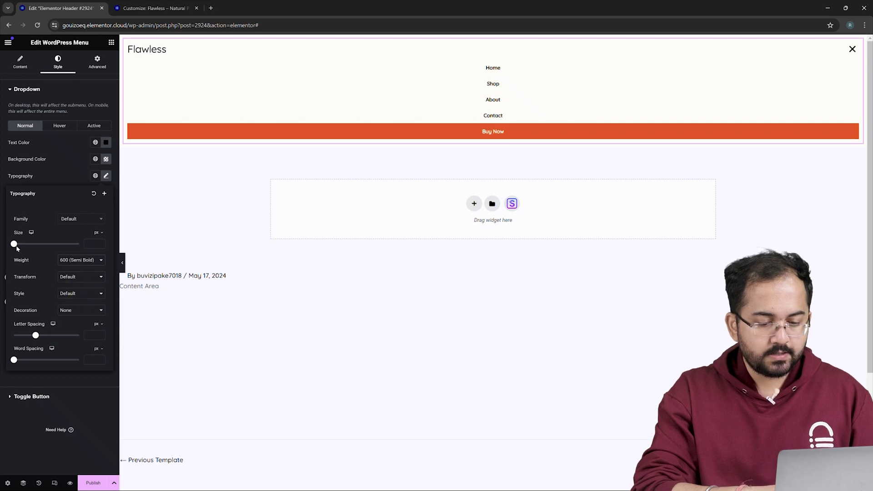
{"action": "left_click_drag", "start_coordinate": [14, 243], "coordinate": [19, 244]}
{"action": "left_click", "coordinate": [100, 243]}
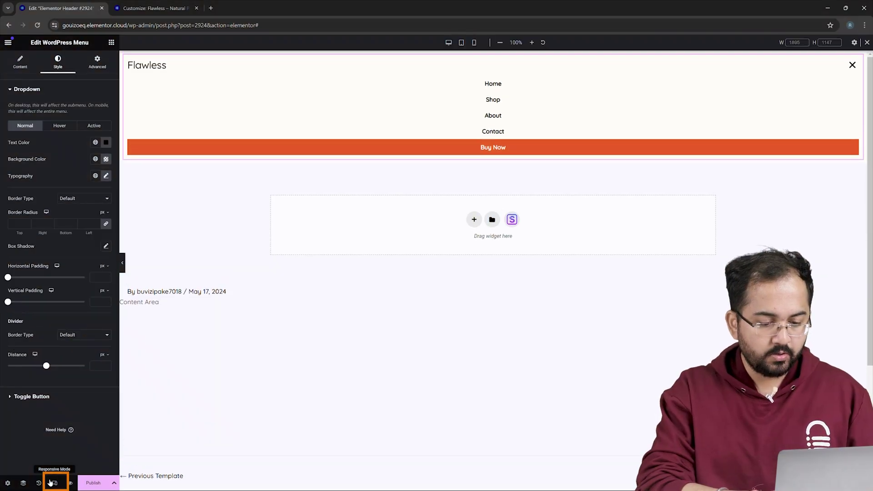
Preview the header at mobile width and toggle the dropdown closed and open again to test it.
{"action": "left_click", "coordinate": [474, 43]}
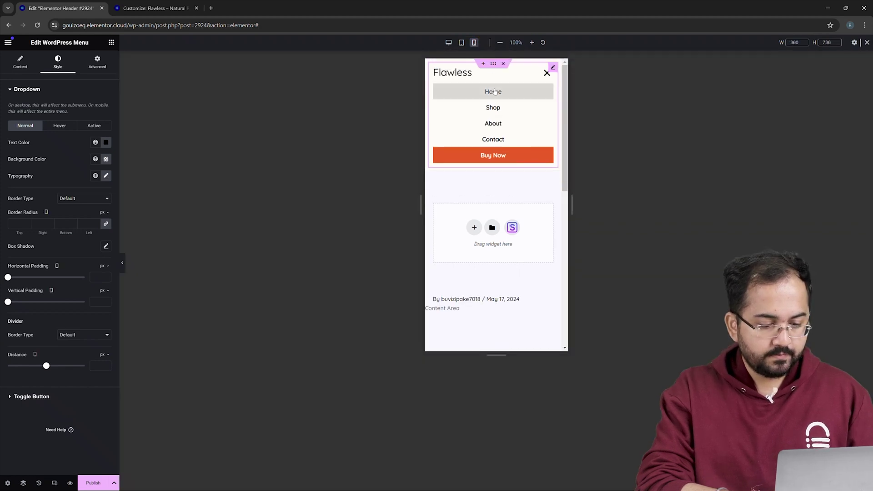
{"action": "left_click", "coordinate": [546, 74]}
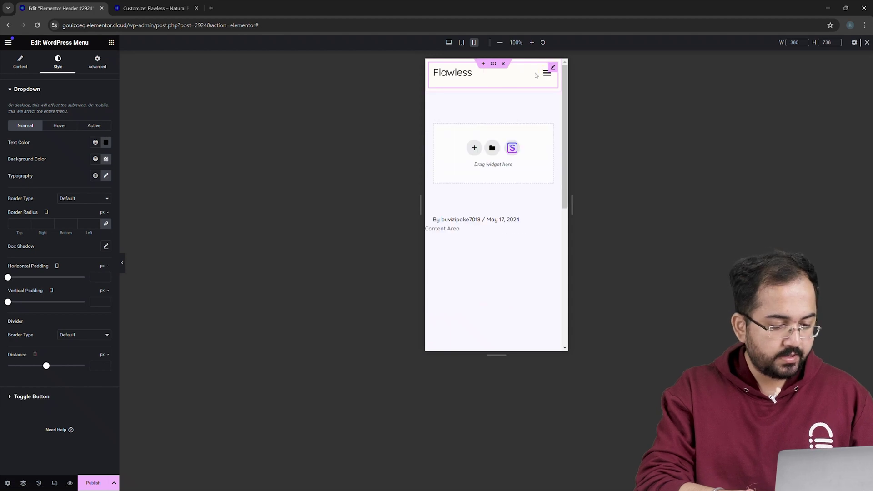
{"action": "left_click", "coordinate": [543, 74]}
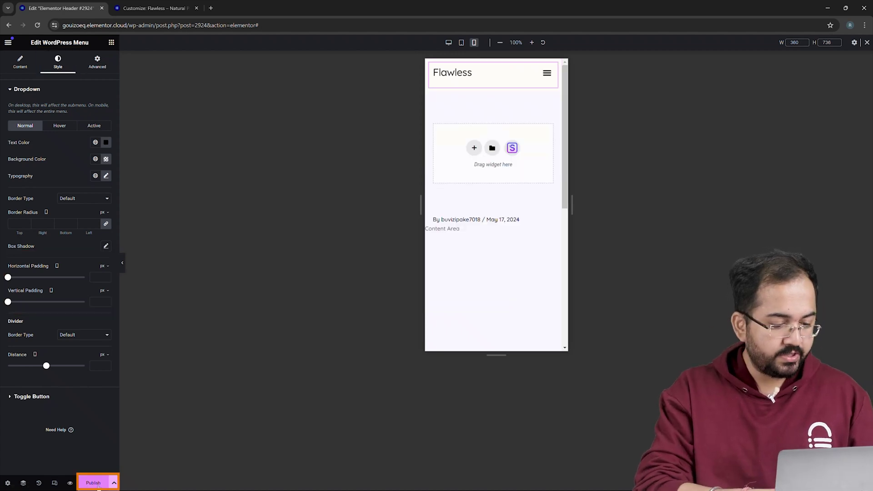
Open the header's publish settings and add an Include / Entire Site display condition.
{"action": "key", "text": "ctrl+s"}
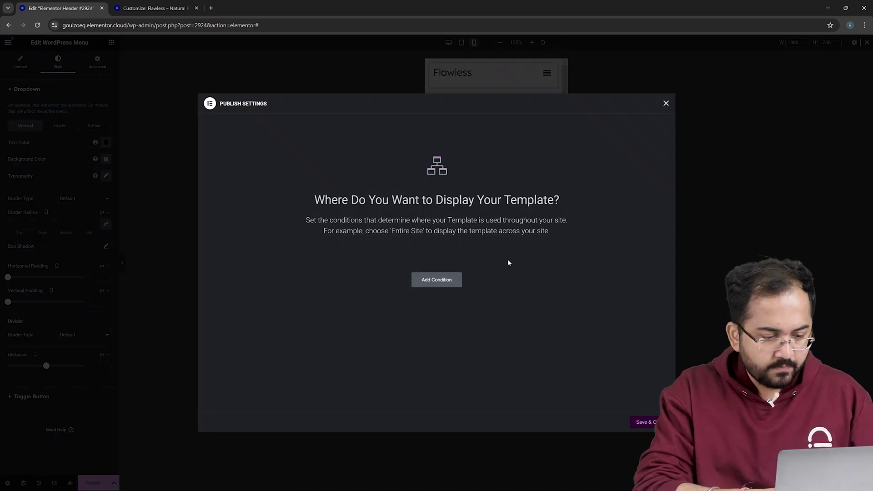
{"action": "left_click", "coordinate": [454, 279]}
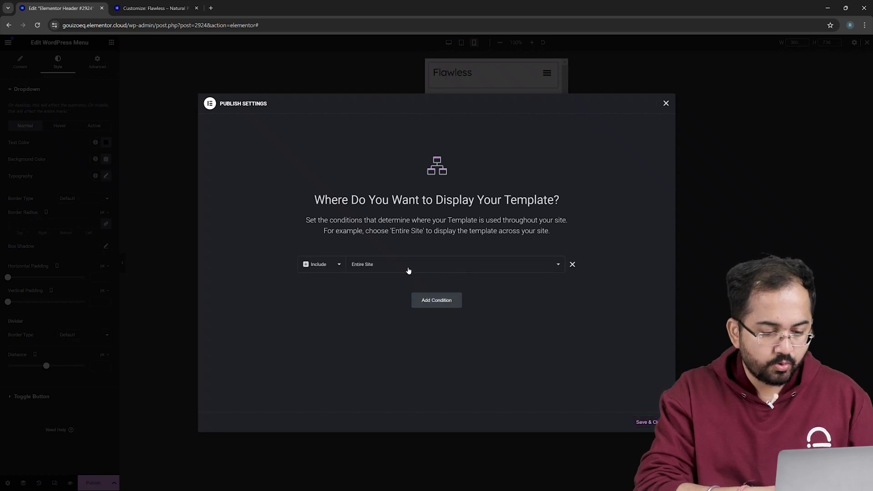